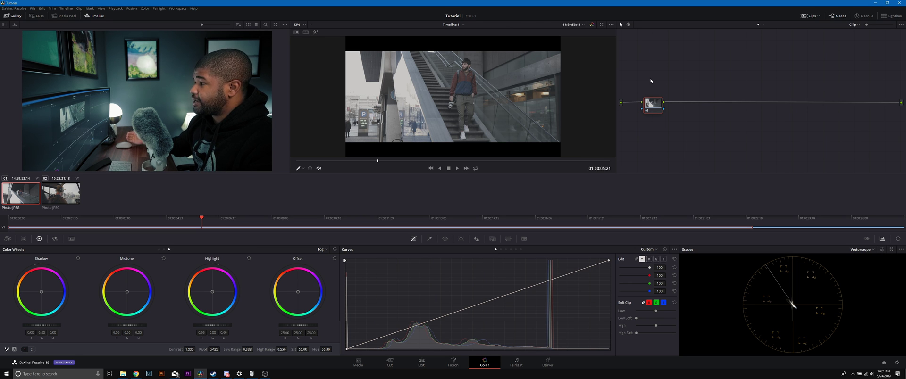
Step: Remove the node 01-to-output link and add serial node 02 after node 01
left_click(684, 103)
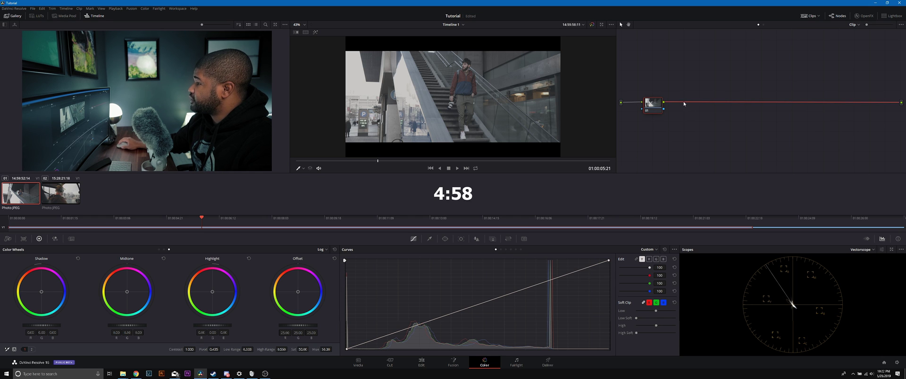
key("Delete")
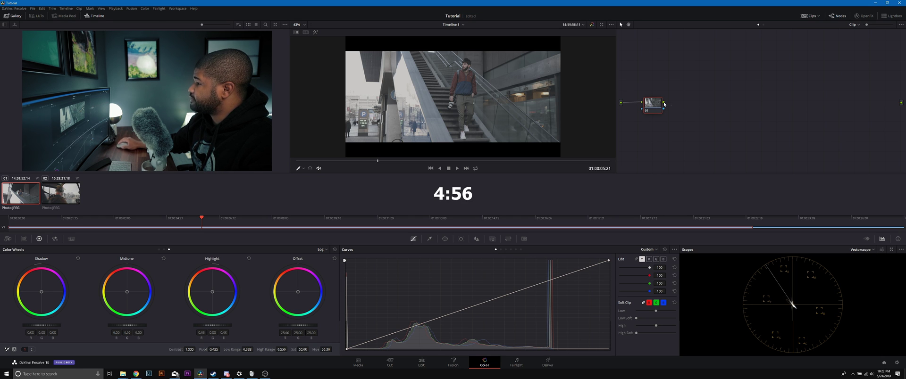
right_click(663, 104)
mouse_move(694, 129)
left_click(729, 131)
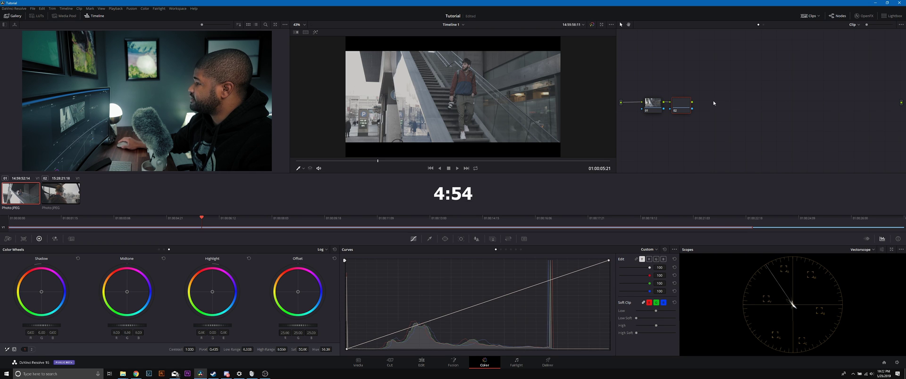
Step: Add nodes 03 and 04 and a Layer Mixer node to the tree
right_click(759, 84)
mouse_move(769, 92)
left_click(852, 97)
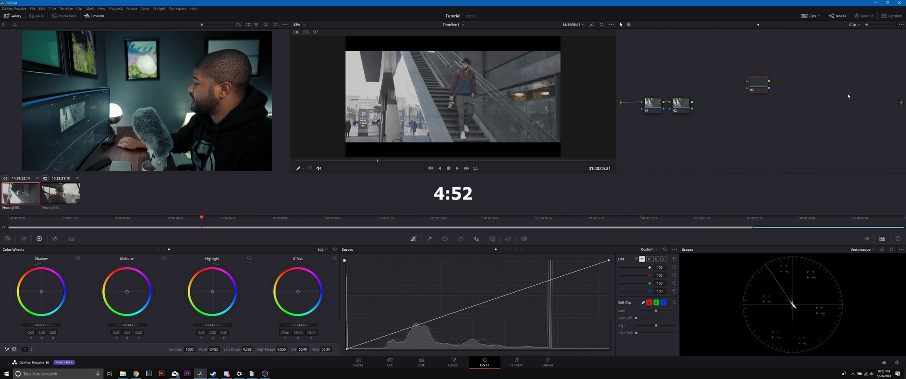
right_click(762, 136)
mouse_move(774, 143)
left_click(854, 147)
right_click(819, 107)
mouse_move(836, 114)
left_click(805, 125)
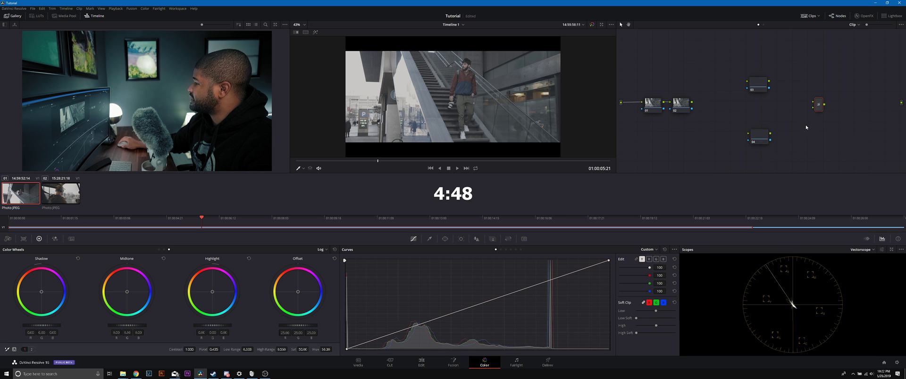
Step: Wire node 02 into parallel nodes 03 and 04, and node 04 into the mixer
left_click_drag(747, 84, 751, 143)
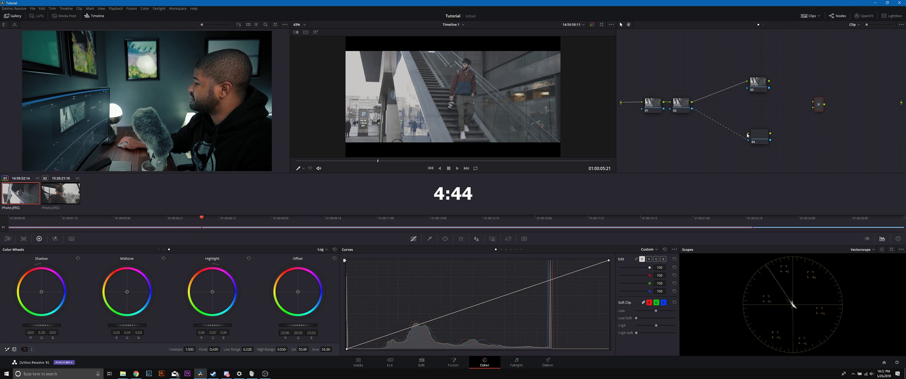
left_click_drag(713, 118, 692, 103)
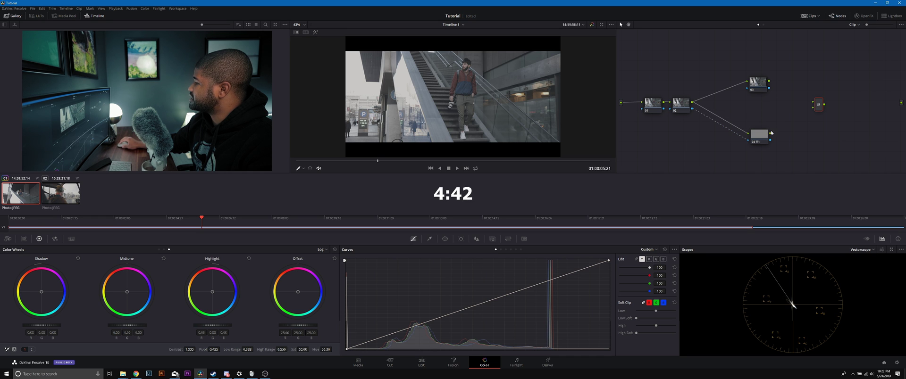
left_click_drag(771, 136, 901, 102)
Step: Review the EXPOSURE, SKIN TONES, COLOR GRADE, SKIN TONES MASK and mixer nodes, ending on node 01
left_click(652, 102)
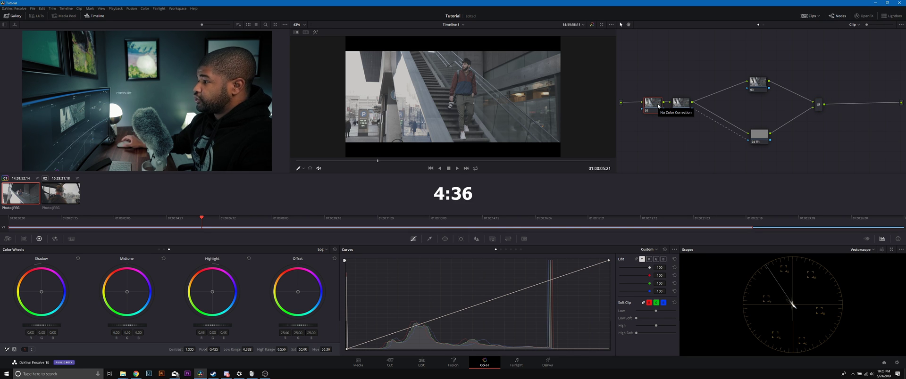
left_click(680, 104)
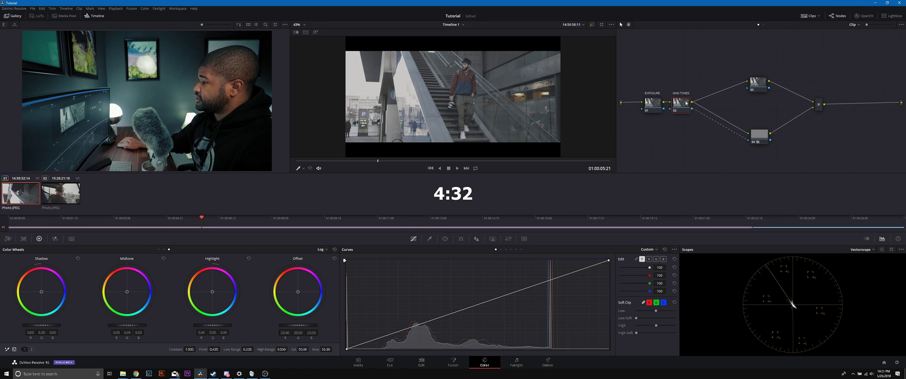
left_click(759, 83)
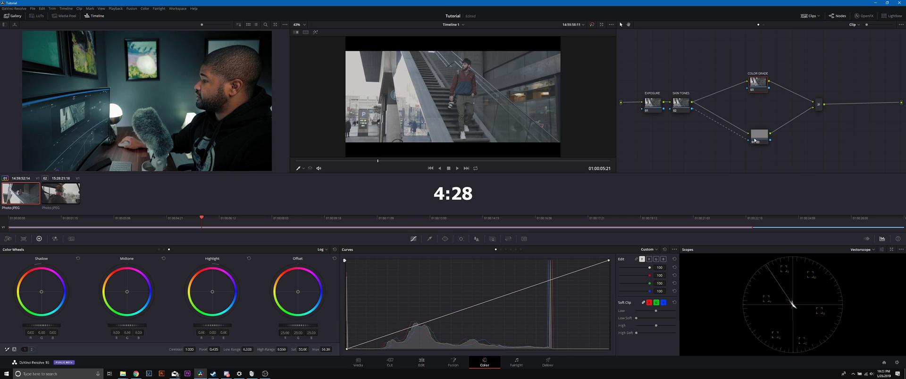
left_click(758, 137)
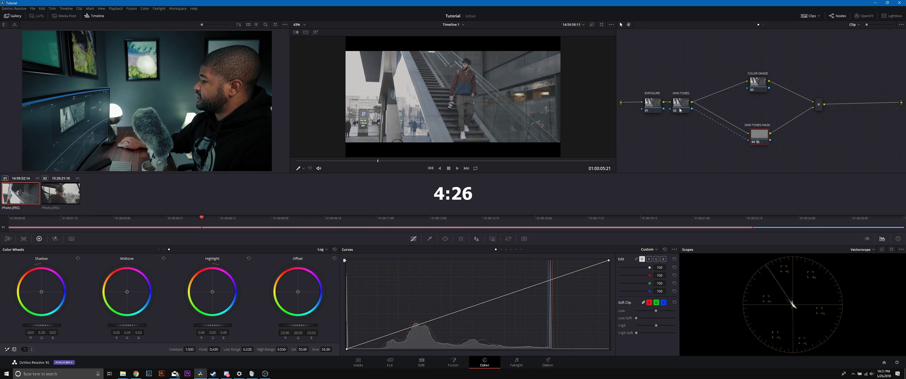
left_click(677, 105)
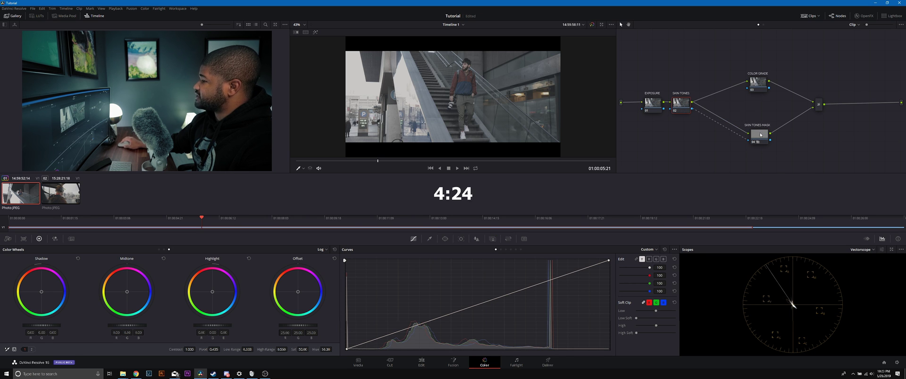
left_click(760, 136)
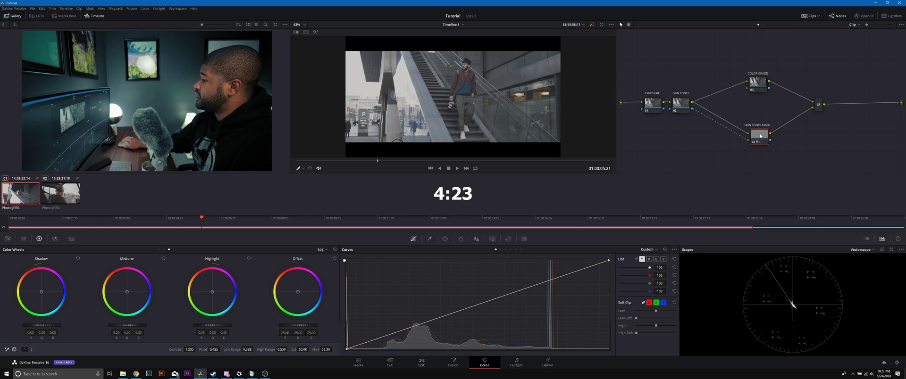
left_click(760, 85)
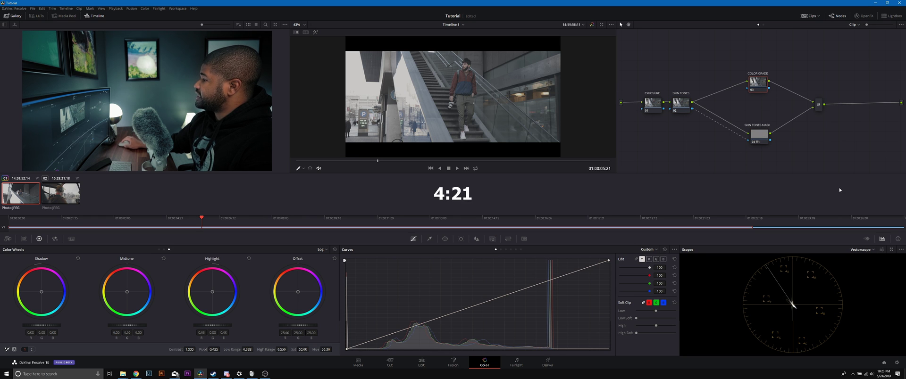
left_click(819, 104)
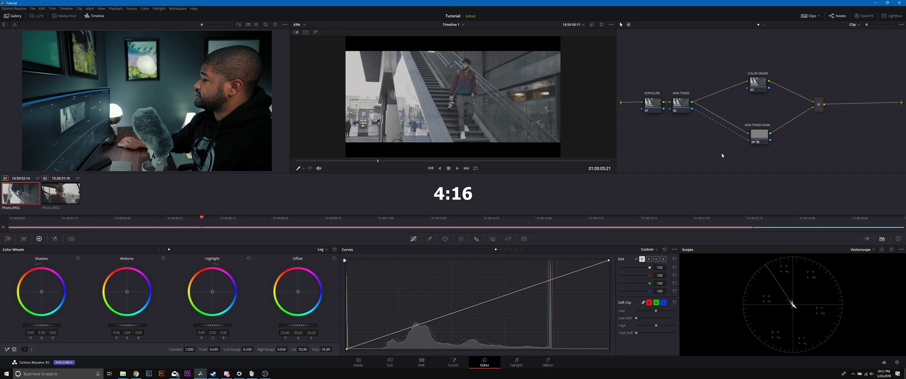
left_click(653, 103)
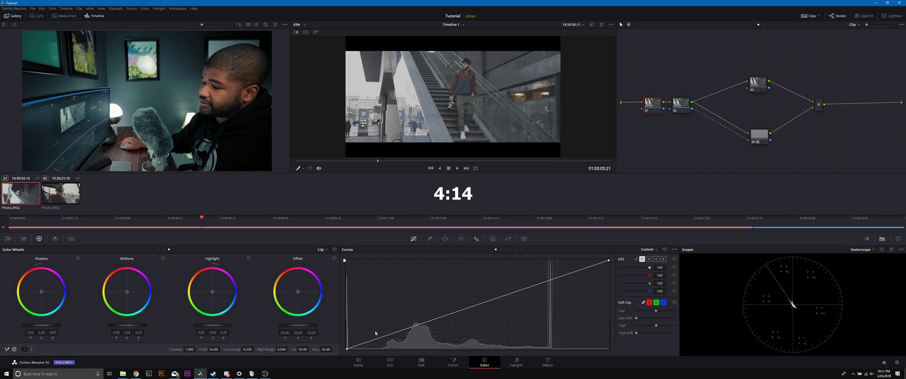
left_click(862, 250)
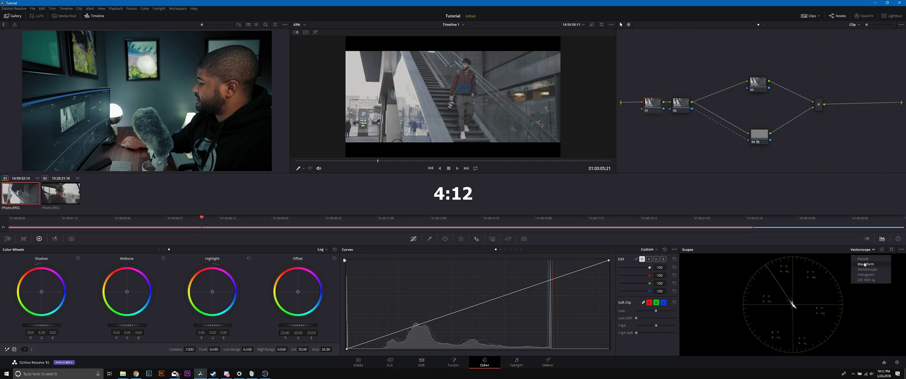
Step: Show the Waveform scope, pull in node 01's curve black point and raise saturation to about 67.85
left_click(866, 266)
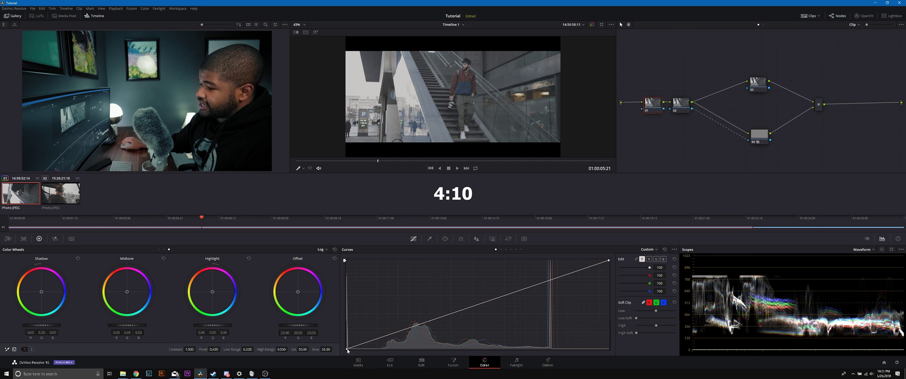
left_click_drag(347, 349, 401, 340)
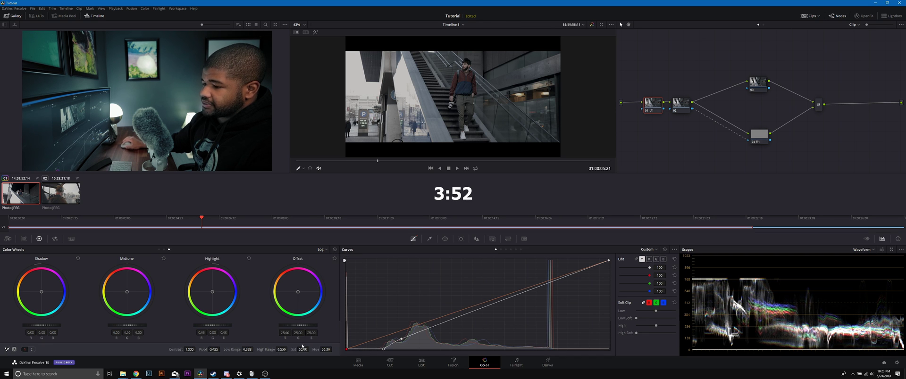
left_click_drag(311, 350, 310, 349)
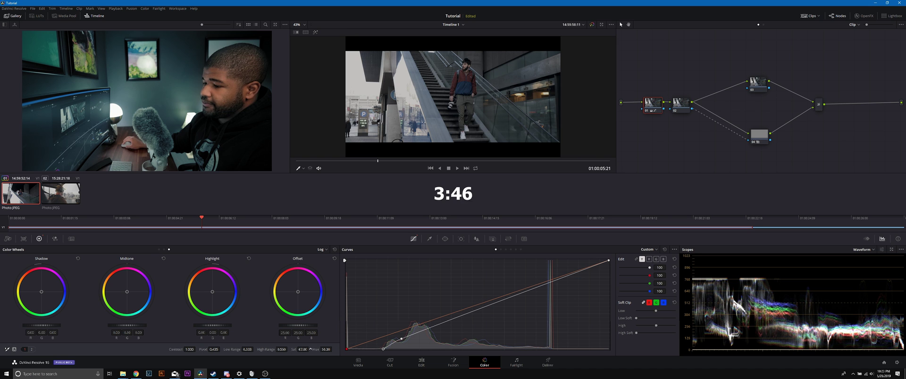
left_click(681, 102)
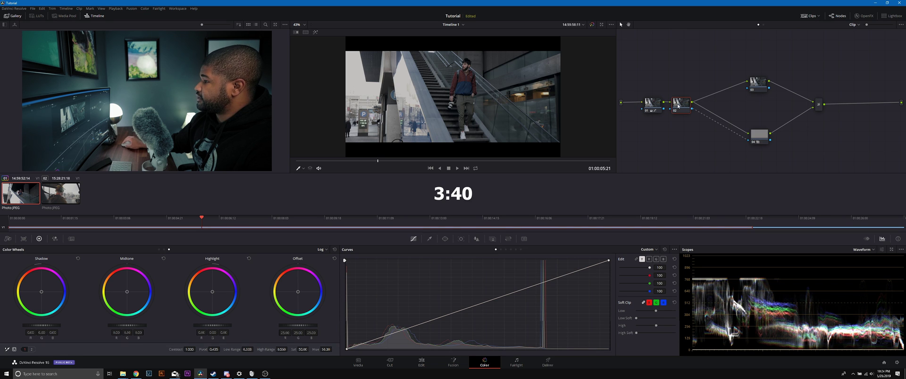
Step: Enable qualifier Highlight, zoom the viewer to 75% and sample the man's skin
left_click(429, 239)
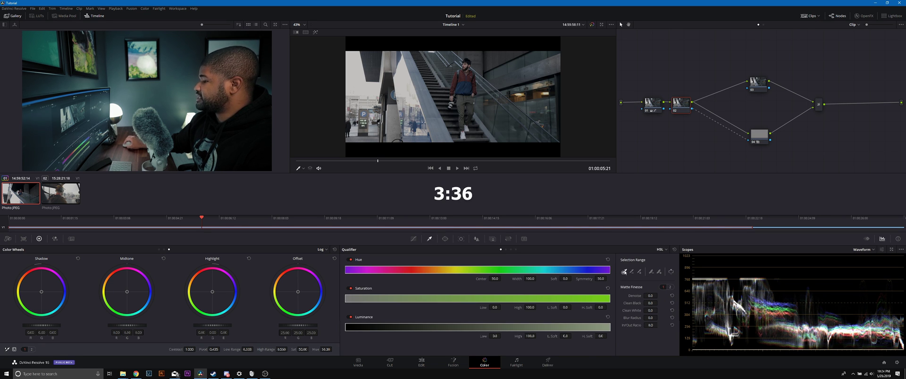
left_click(316, 32)
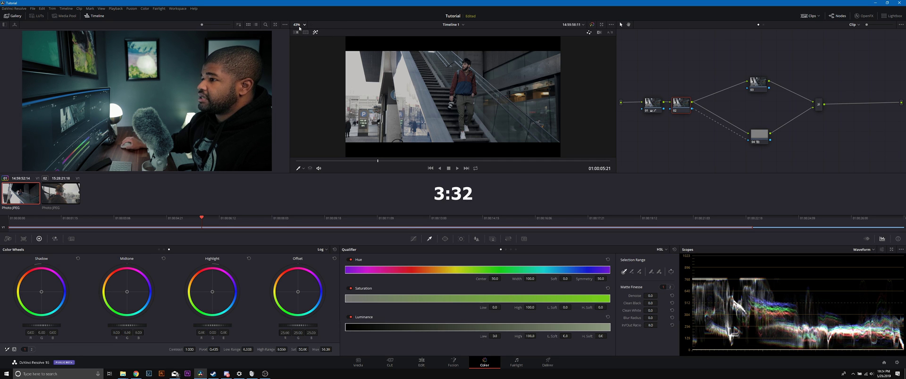
left_click(304, 25)
left_click(300, 61)
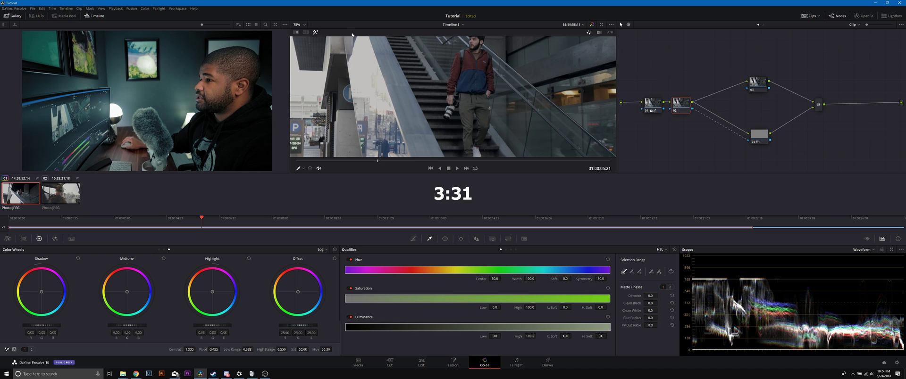
left_click(477, 41)
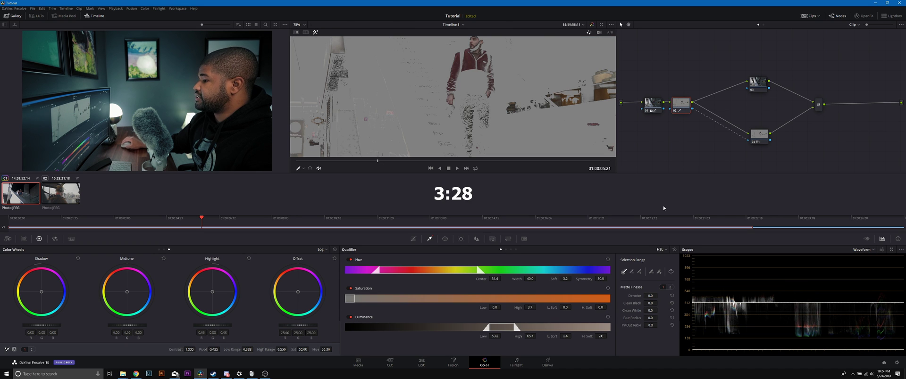
Step: Refine the skin matte with denoise 26.5, cleaner whites and saturation range widened to 100
left_click_drag(650, 296, 659, 296)
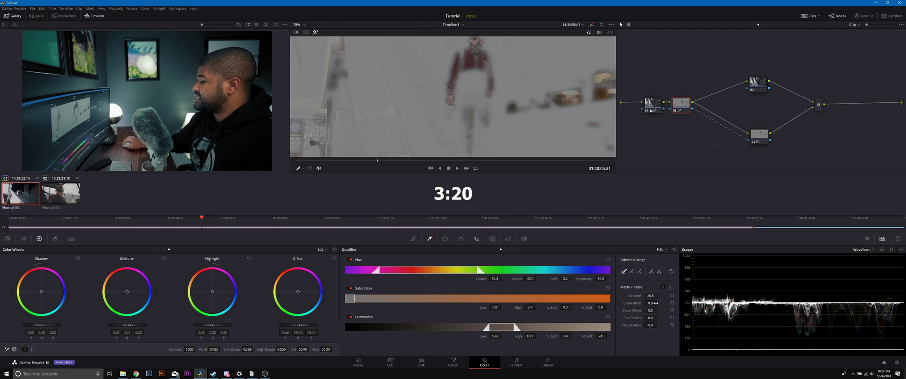
left_click_drag(659, 311, 659, 311)
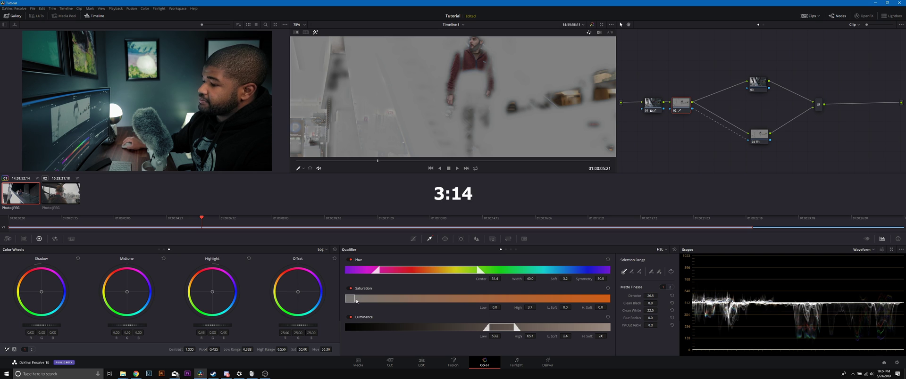
left_click_drag(355, 299, 610, 299)
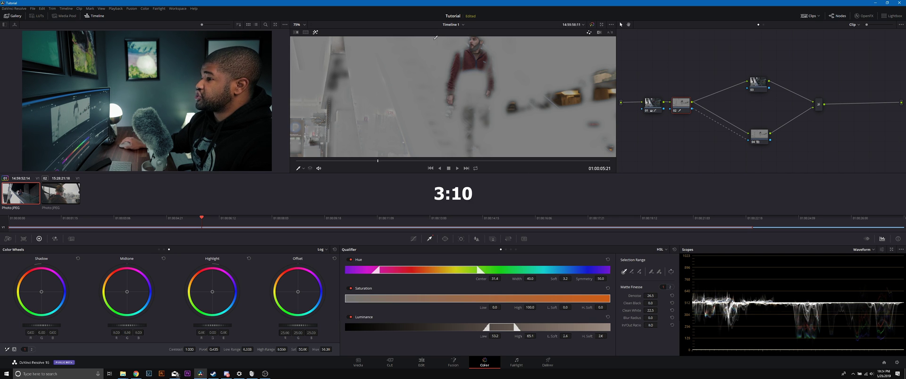
Step: Check the matte at Fit, 50% and 75% viewer zoom levels
left_click(298, 25)
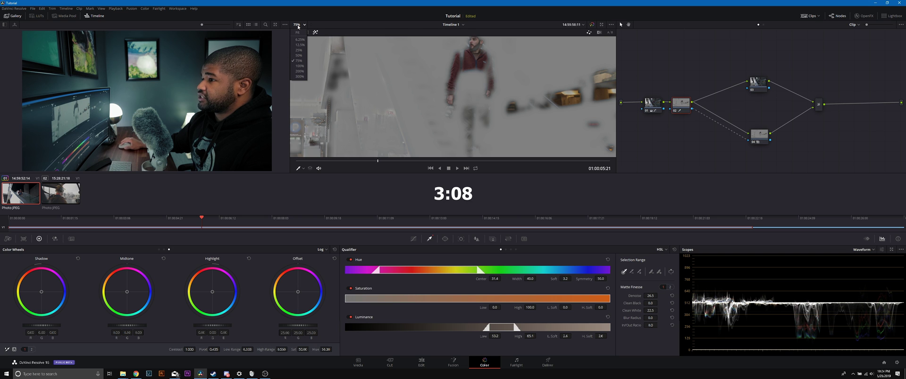
left_click(297, 33)
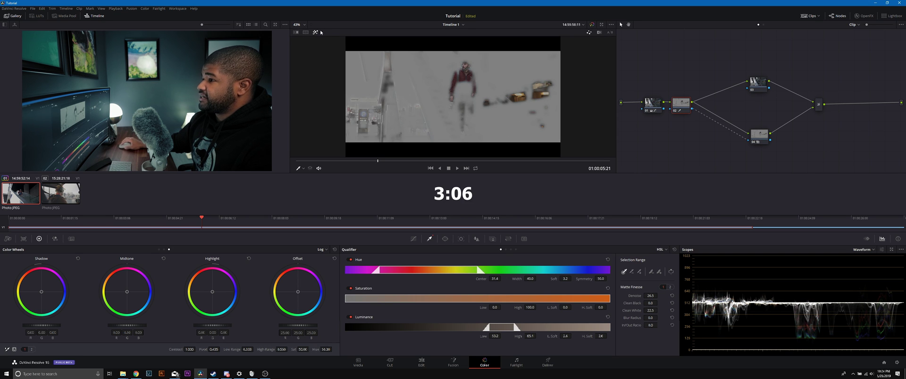
left_click(303, 25)
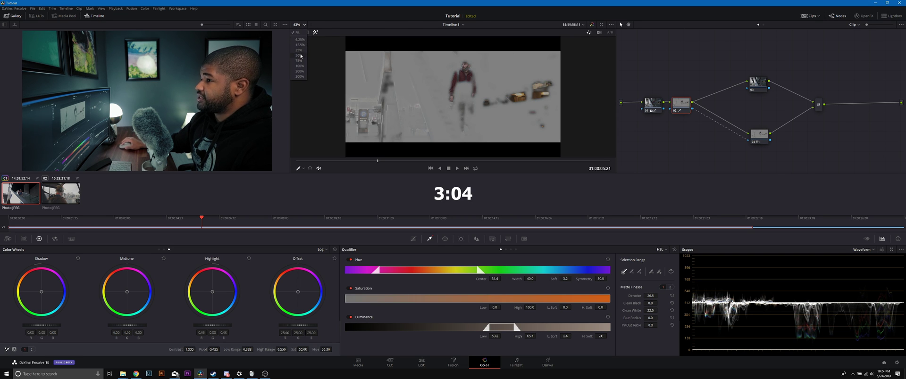
left_click(299, 56)
left_click(300, 24)
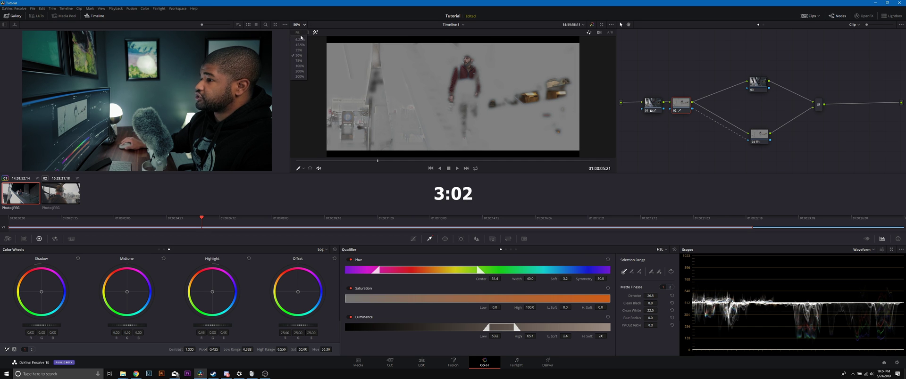
left_click(301, 61)
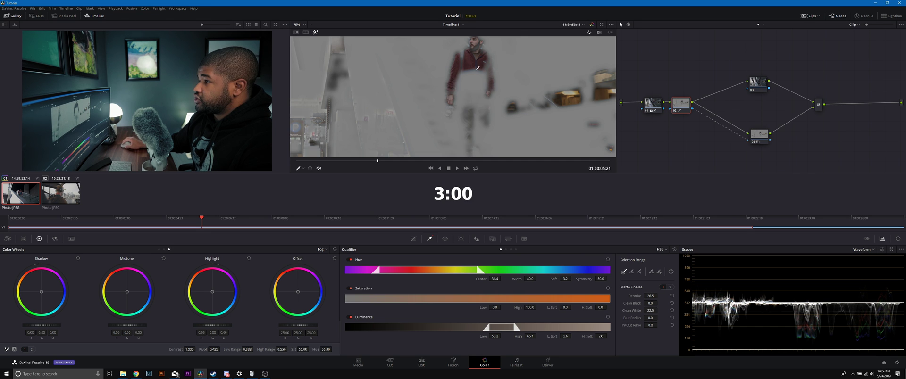
left_click(303, 168)
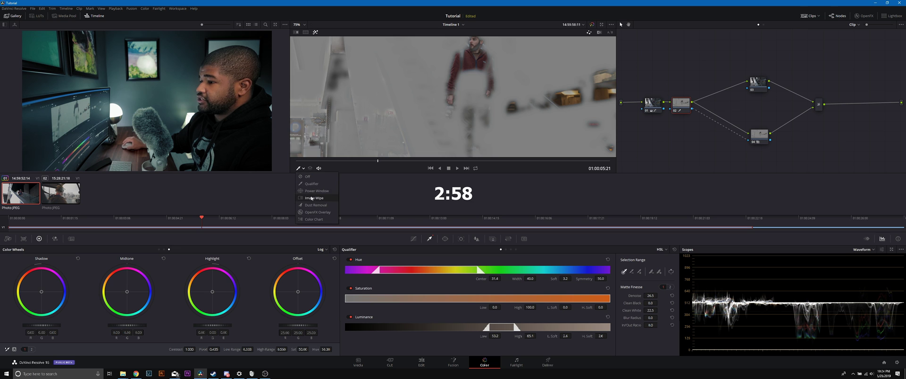
Step: Add a circle Power Window over the man's head with Soft 1 set to 0
left_click(330, 191)
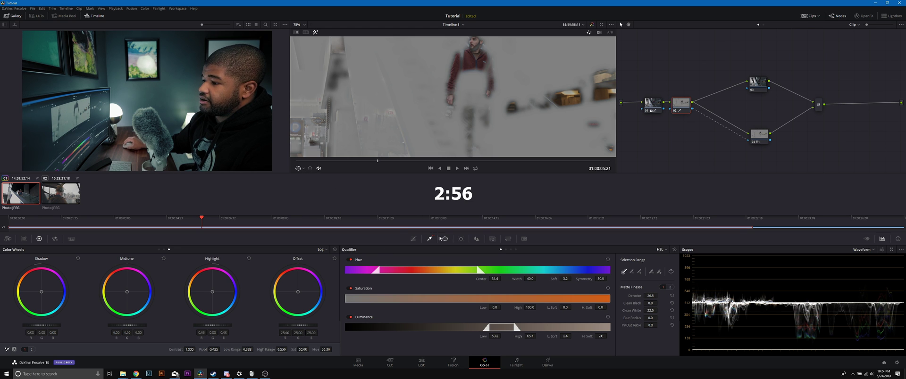
left_click(445, 239)
left_click(351, 288)
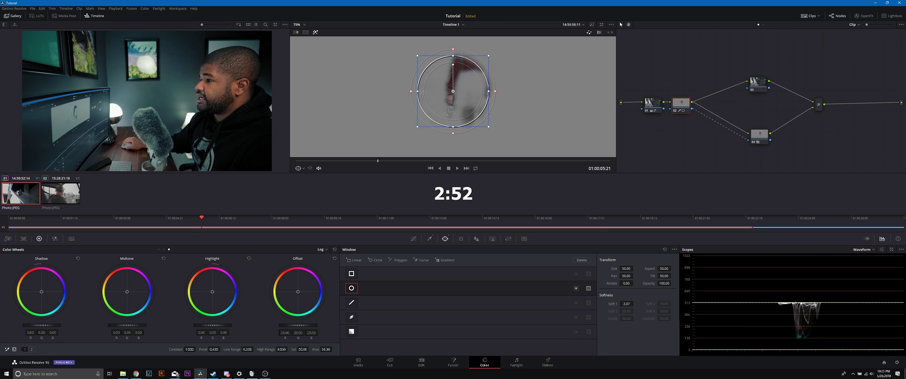
left_click_drag(439, 114, 461, 64)
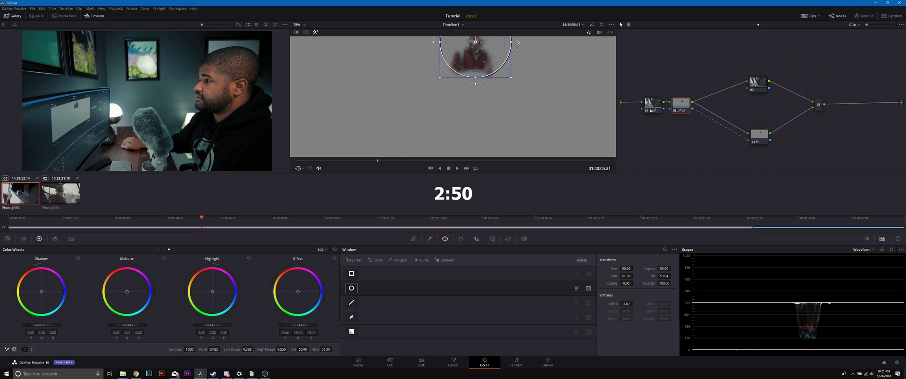
left_click_drag(518, 42, 484, 52)
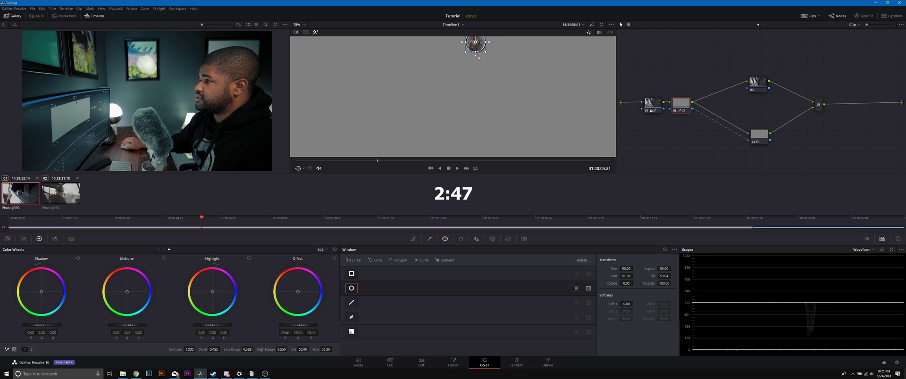
Step: Switch the scope to Vectorscope and review its display settings
left_click(863, 250)
left_click(868, 271)
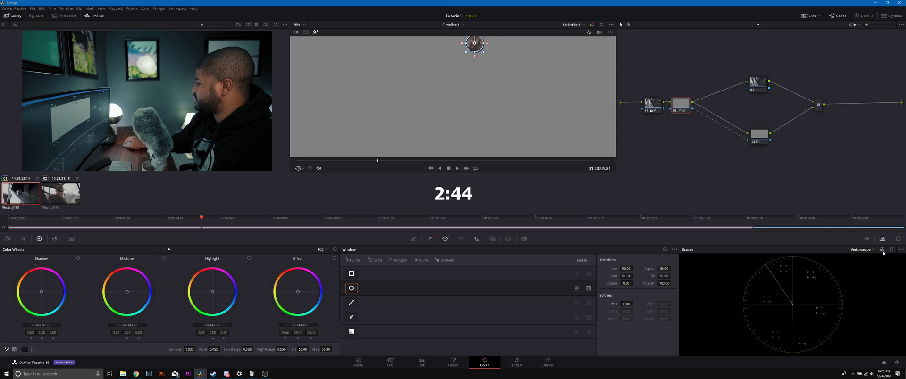
left_click(881, 249)
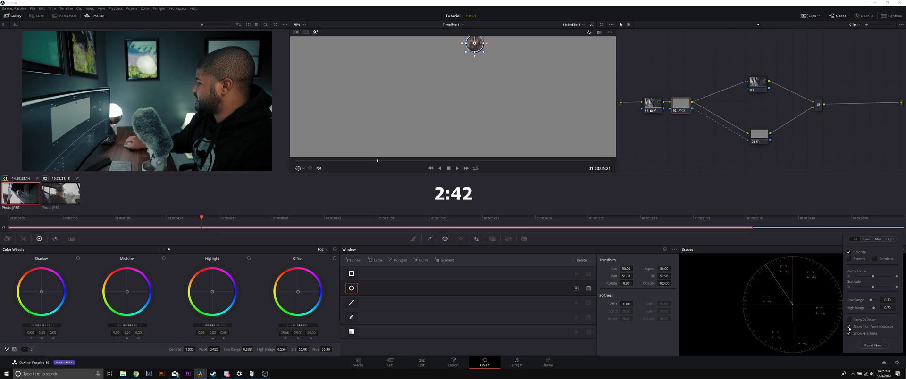
left_click(847, 249)
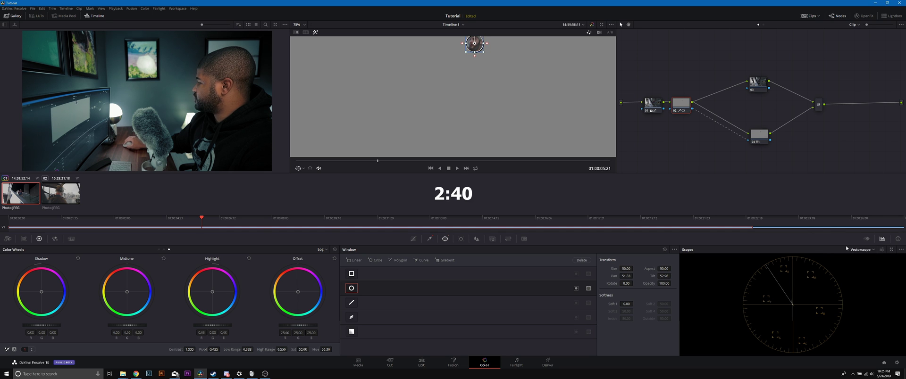
left_click(881, 252)
left_click(844, 249)
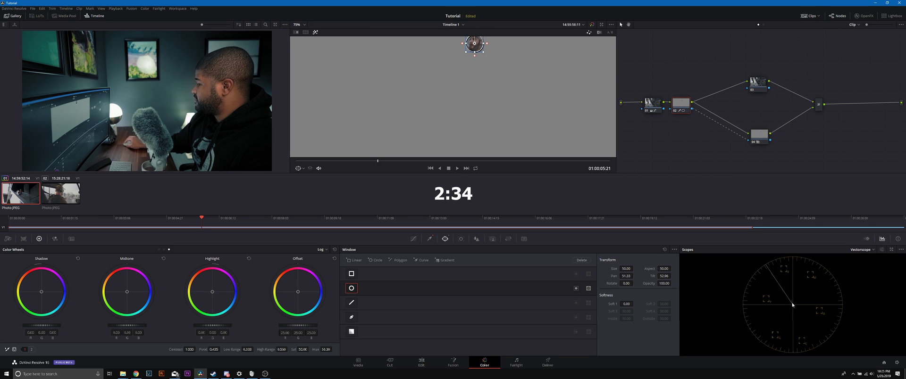
Step: Nudge the midtone and shadow wheels, disable the circle window and Highlight, and set saturation to 52.20
left_click_drag(128, 293, 126, 292)
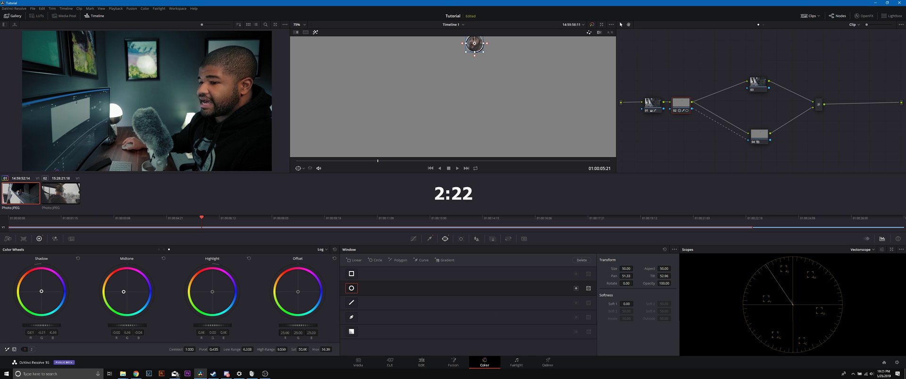
left_click_drag(41, 291, 40, 290)
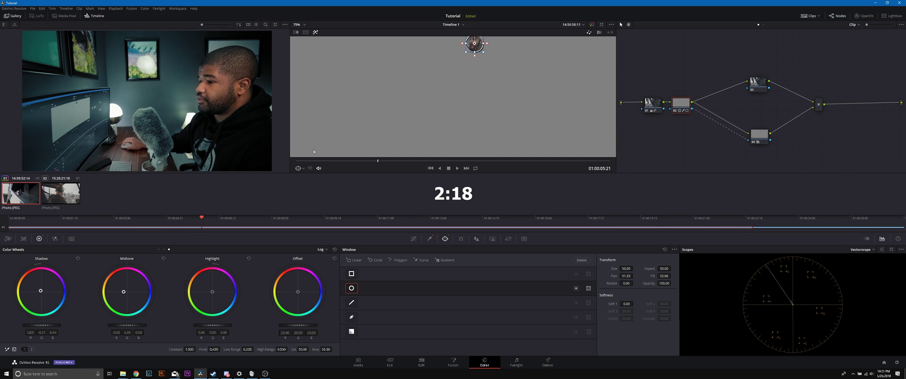
left_click(351, 289)
left_click(315, 31)
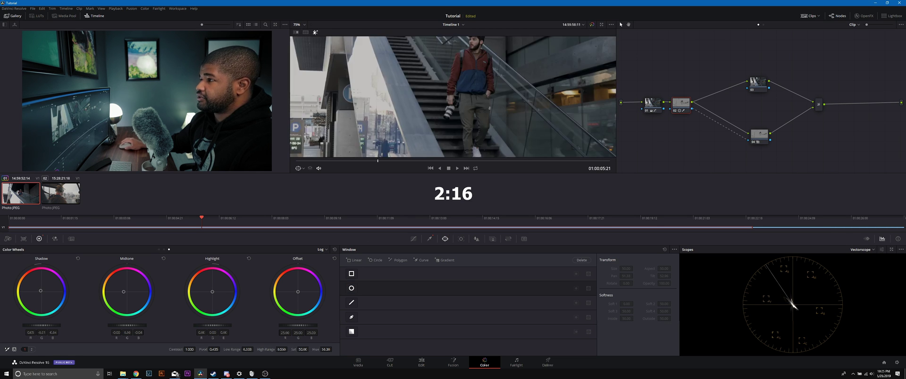
left_click_drag(306, 350, 311, 350)
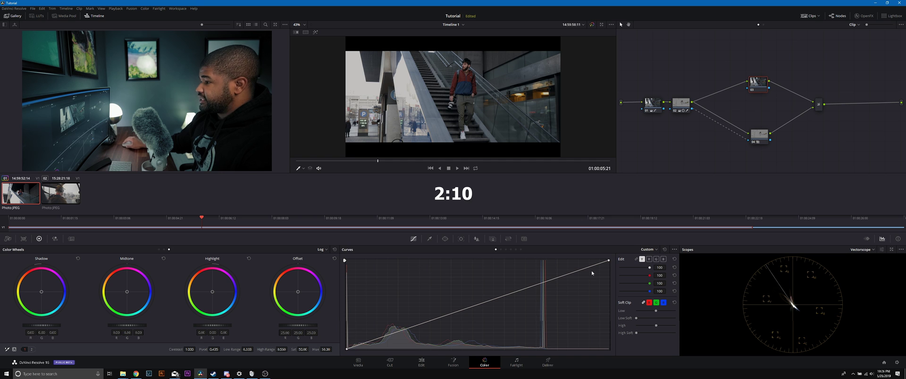
Step: Pull the red curve down and lift the blue curve in the shadows, adding a blue point
left_click(649, 259)
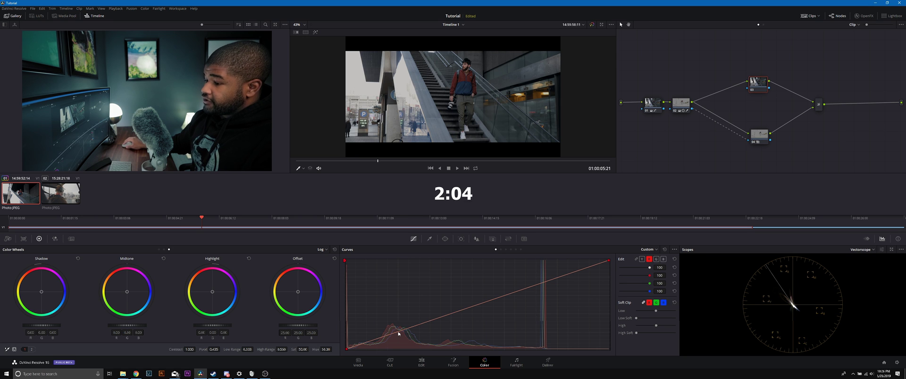
left_click_drag(399, 334, 399, 338)
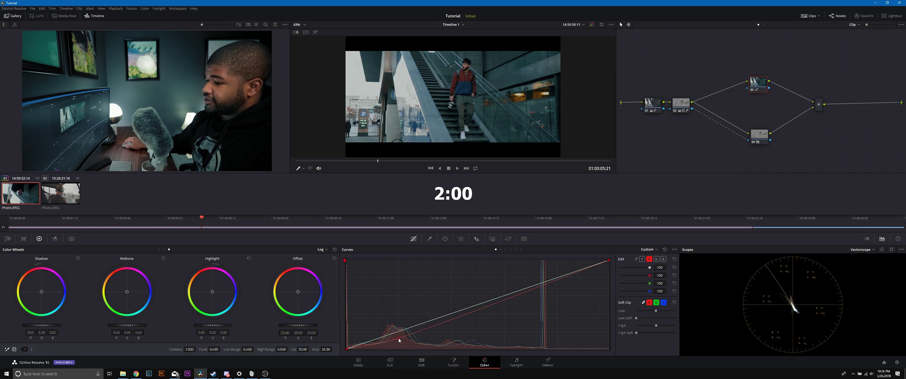
left_click(663, 259)
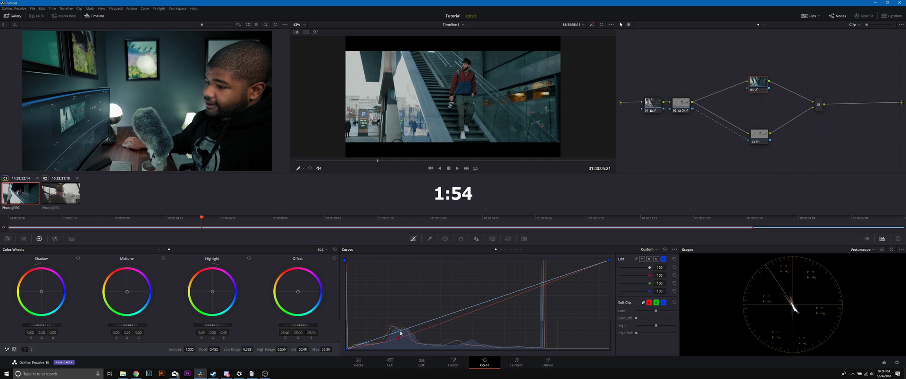
left_click_drag(400, 333, 399, 331)
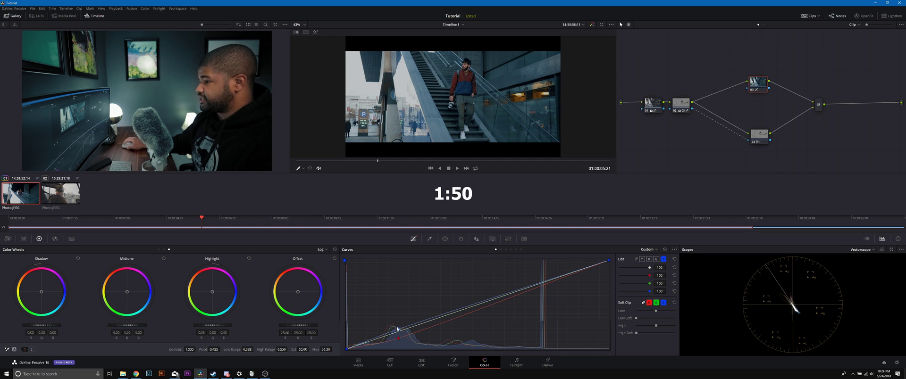
left_click(473, 308)
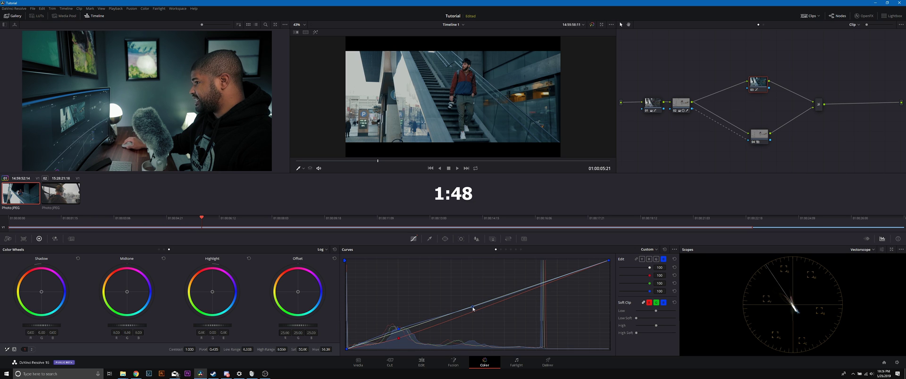
Step: Add raised points on the green curve and go back to the luma curve
left_click(656, 260)
left_click_drag(555, 280, 555, 275)
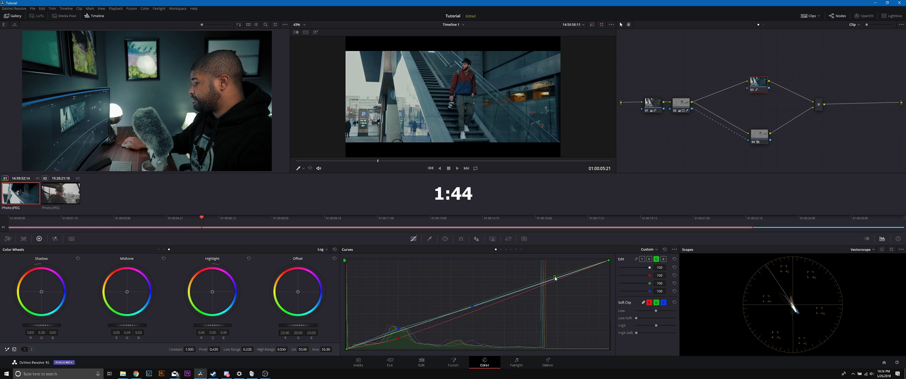
left_click(502, 298)
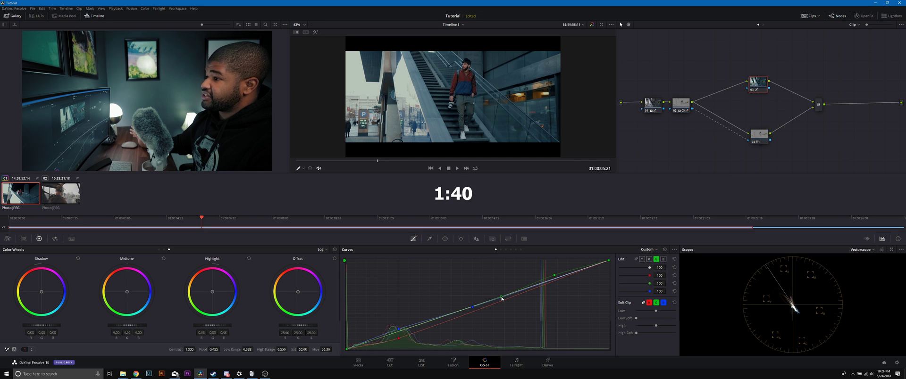
left_click(642, 259)
left_click(399, 338)
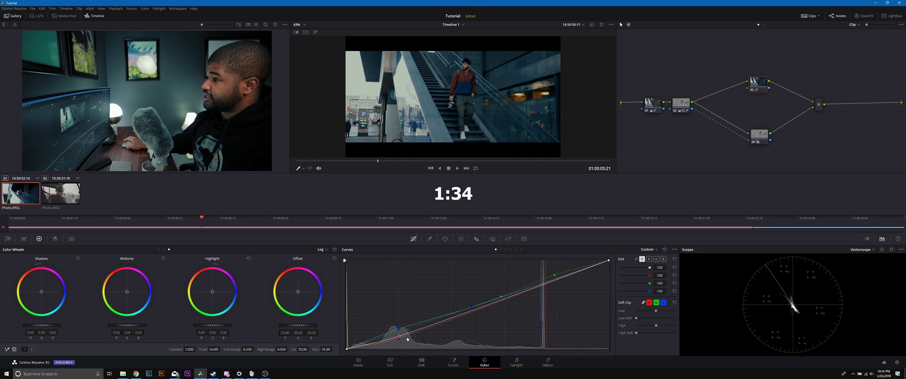
Step: Reset node 03, nudge shadows, tint midtones toward teal and lower Low Range to 0.277
right_click(760, 85)
left_click(778, 88)
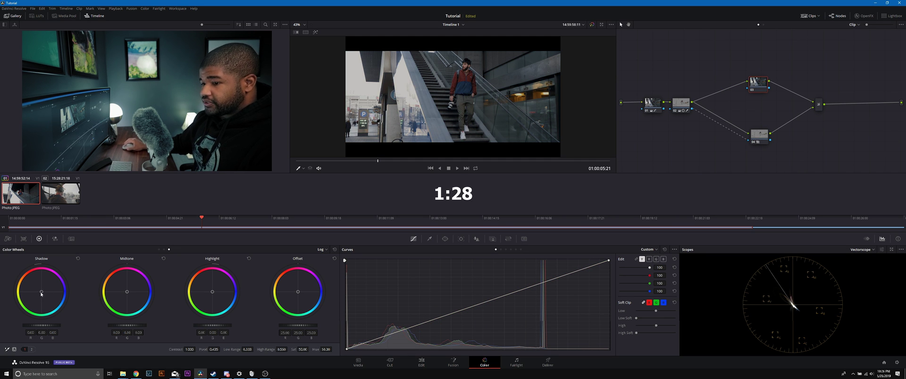
left_click_drag(42, 294, 42, 292)
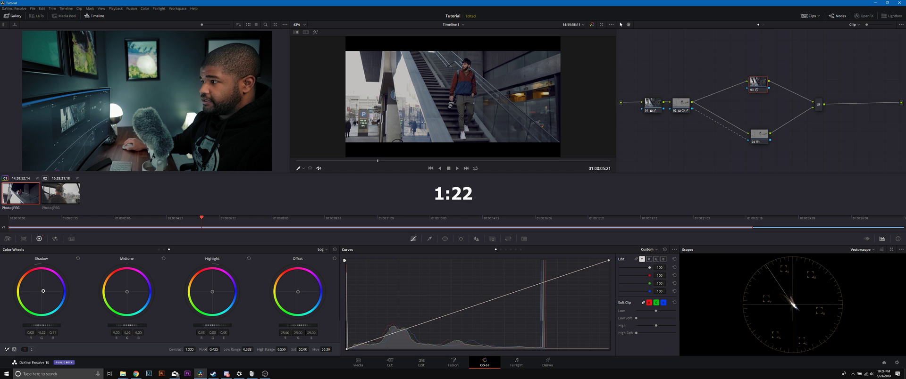
left_click_drag(127, 291, 136, 307)
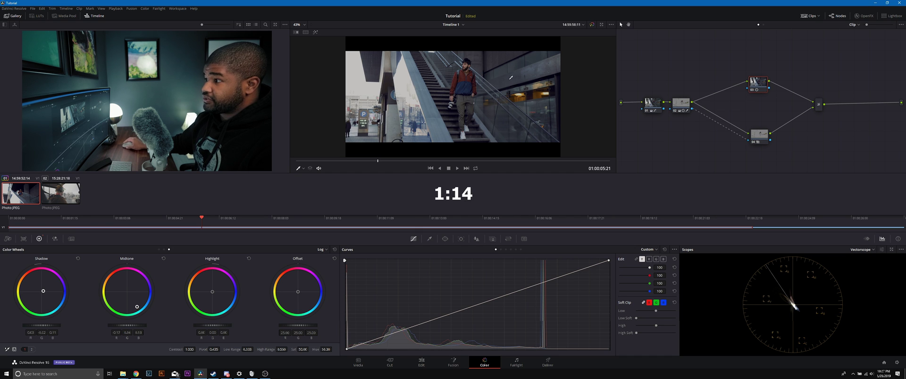
left_click_drag(247, 349, 238, 350)
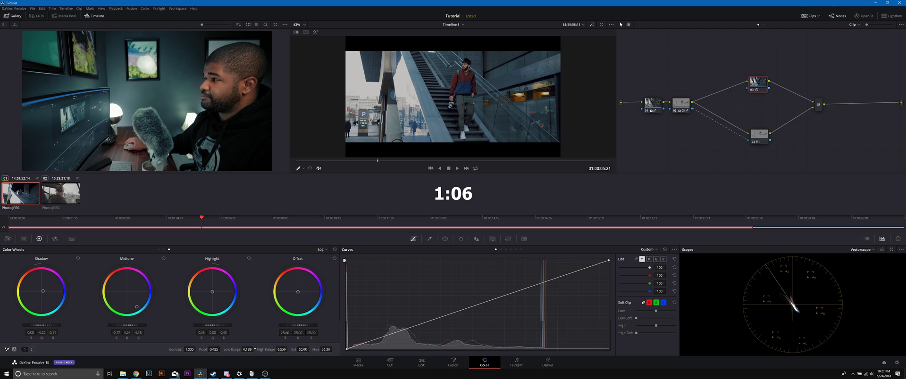
Step: Compare against the original, add a low luma curve point and slightly tint the highlights
left_click(593, 26)
left_click(593, 27)
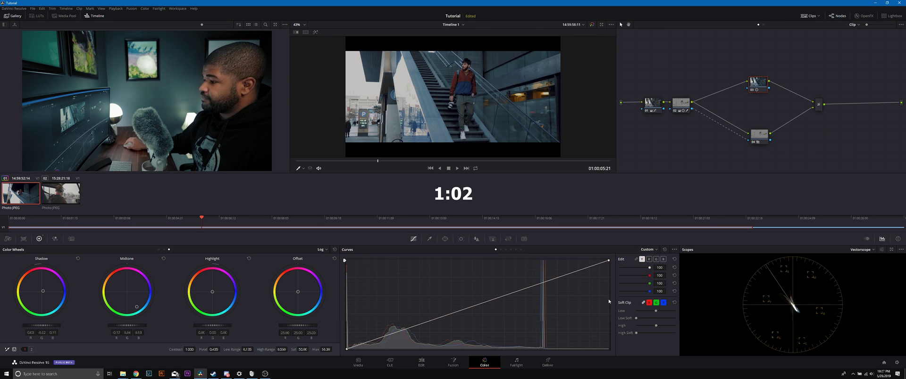
left_click(399, 332)
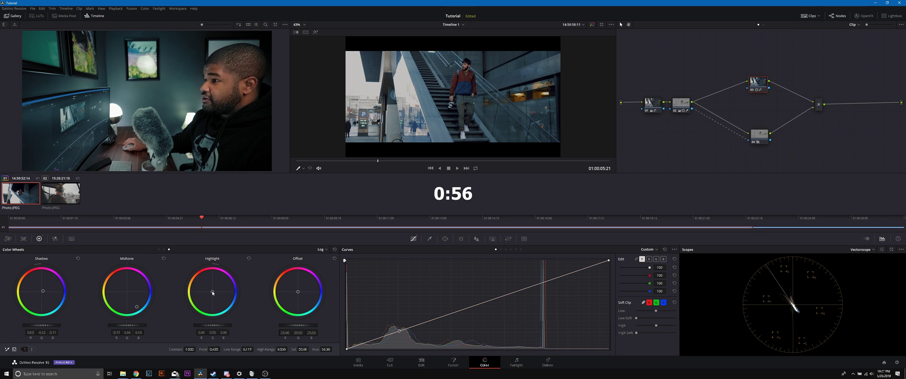
left_click_drag(213, 291, 214, 290)
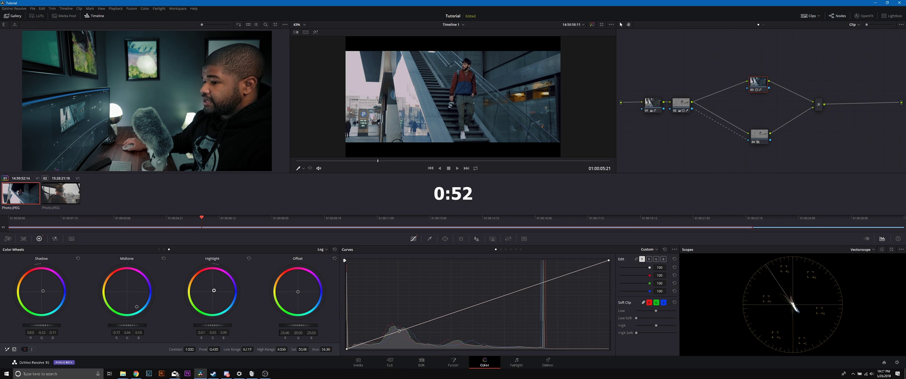
Step: Add a serial node after node 03 with tinted highlights and lowered High Range, then go to the helicopter clip
right_click(768, 83)
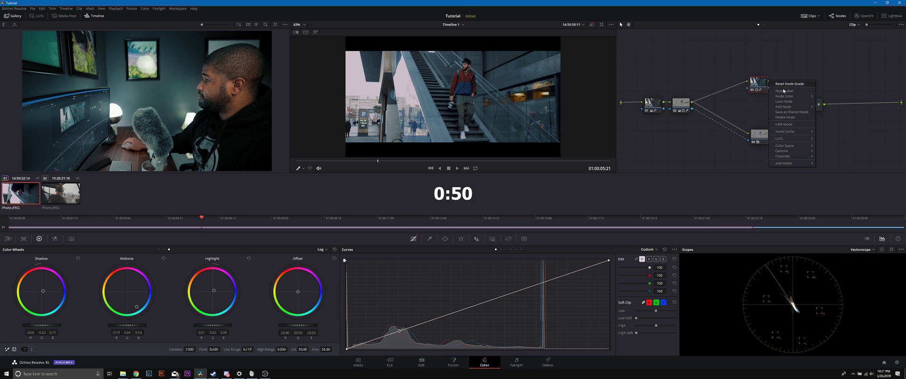
mouse_move(784, 107)
left_click(836, 109)
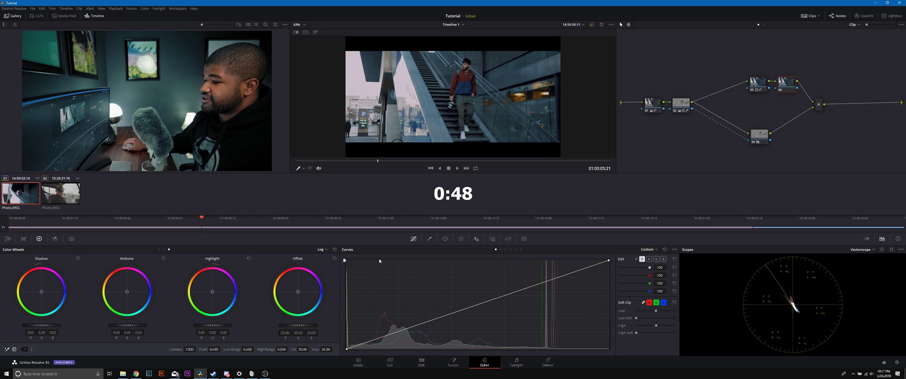
left_click_drag(212, 294, 210, 291)
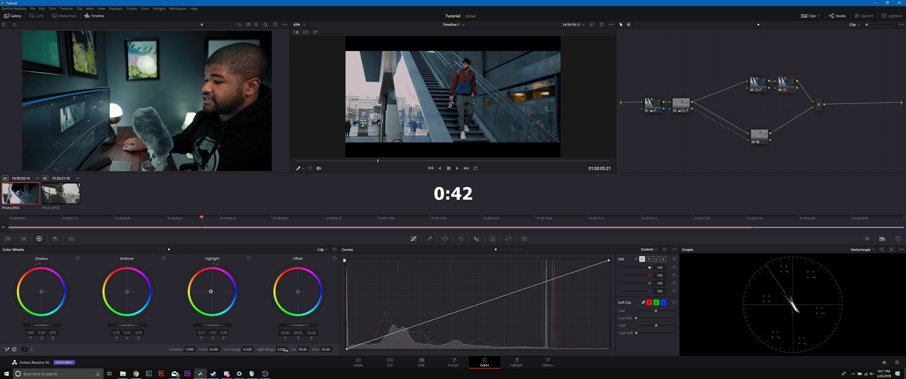
left_click_drag(282, 350, 288, 350)
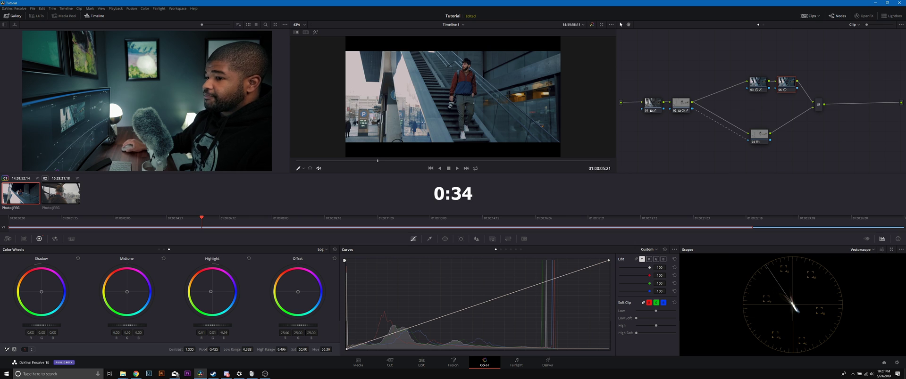
key("Down")
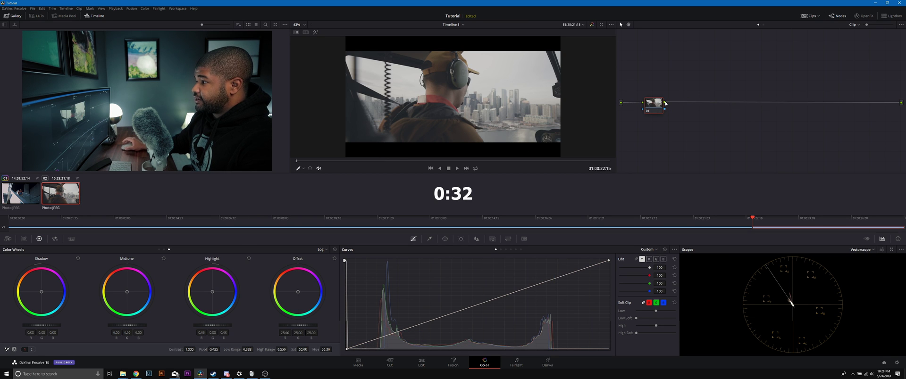
Step: Add a serial node after the helicopter's node 01 plus another node for the parallel pair
right_click(666, 104)
mouse_move(688, 131)
left_click(722, 131)
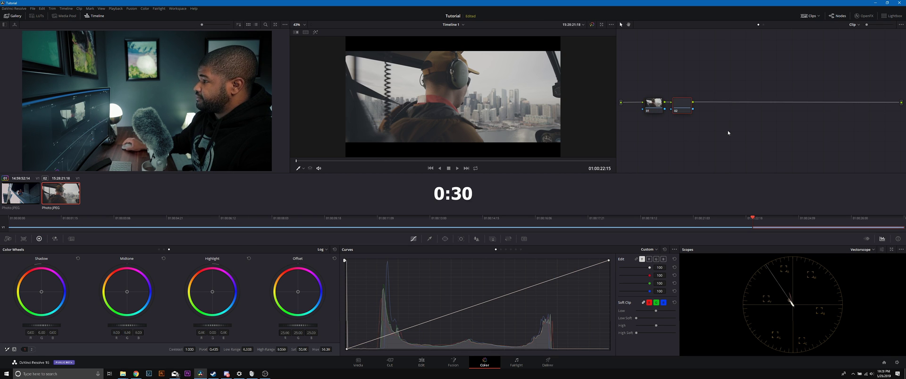
right_click(763, 67)
mouse_move(803, 72)
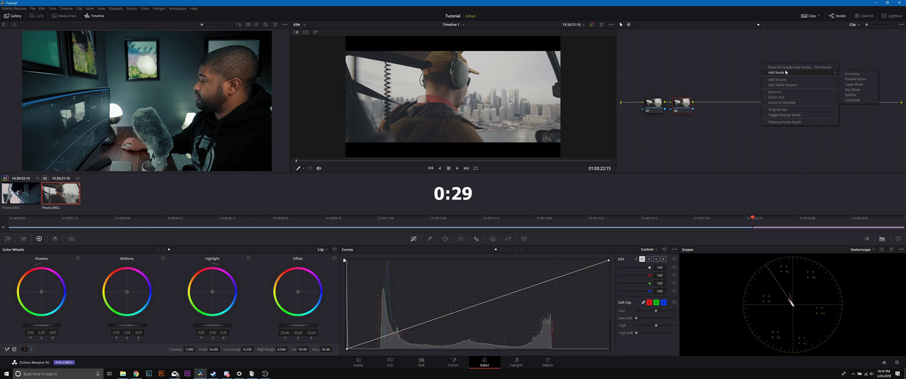
left_click(854, 74)
right_click(774, 122)
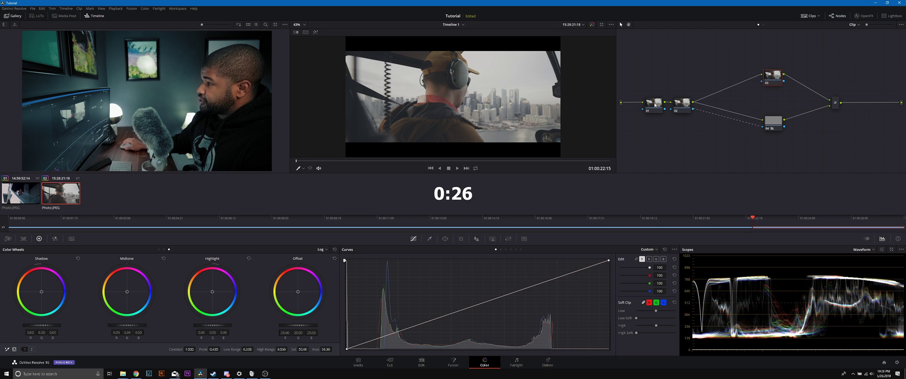
Step: Bend node 01's luma curve down to darken shadows, then tweak and reset saturation
left_click_drag(386, 337, 378, 350)
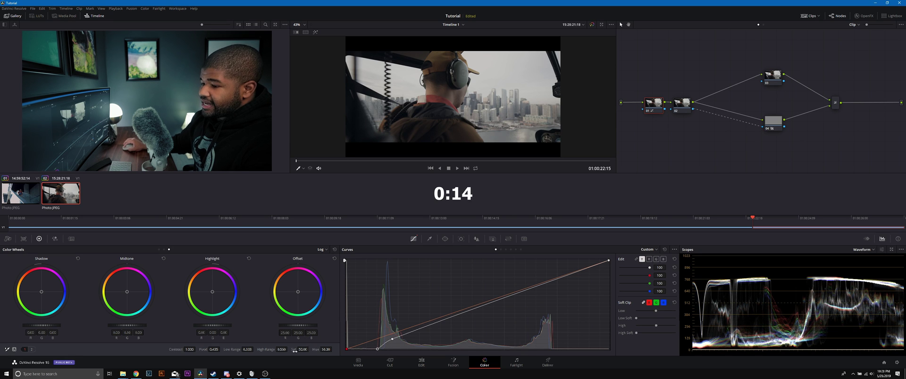
left_click_drag(303, 350, 307, 350)
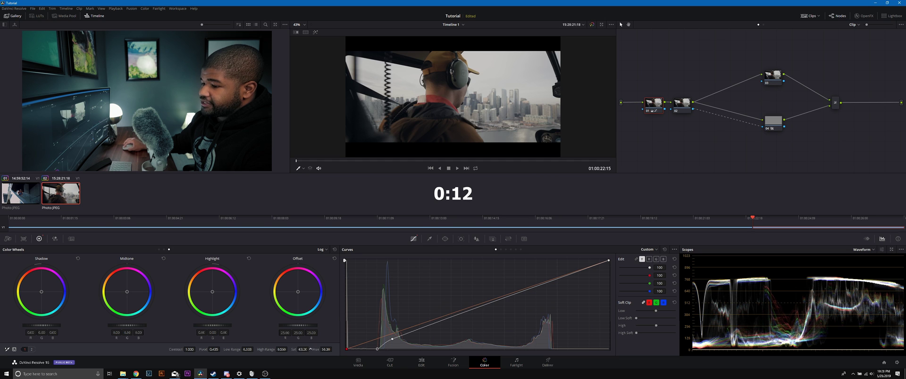
double_click(306, 350)
Step: Key the man's skin on node 02 (hue 35.1, width 37.2, luminance 11.8–82.7) with matte denoise 23.7 and cleanup
left_click(429, 239)
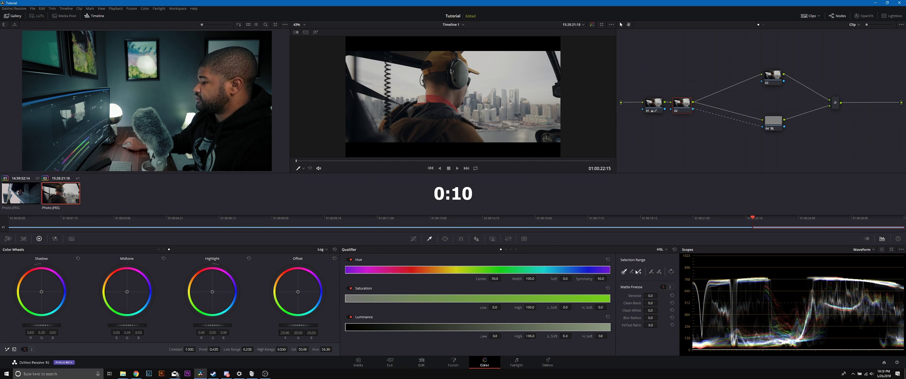
left_click(316, 32)
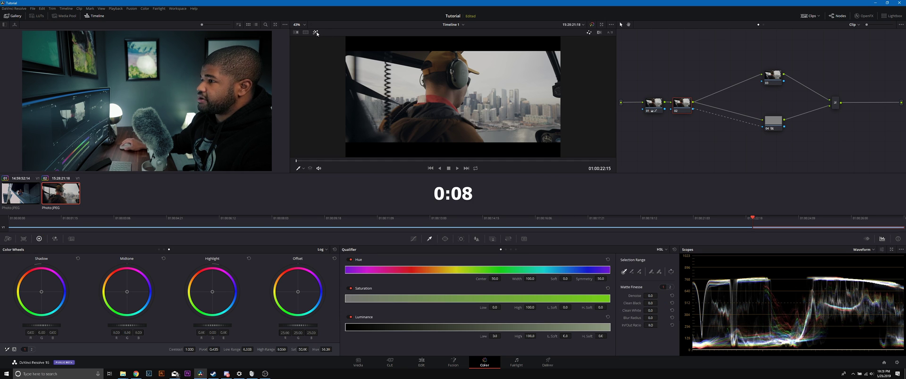
left_click(461, 94)
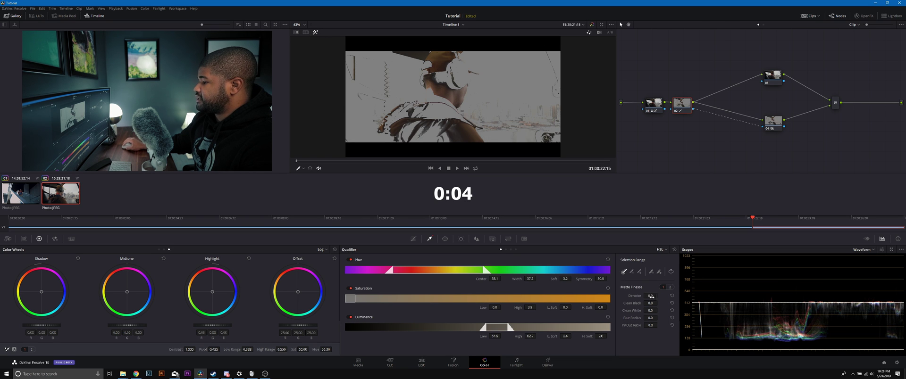
left_click_drag(651, 296, 659, 296)
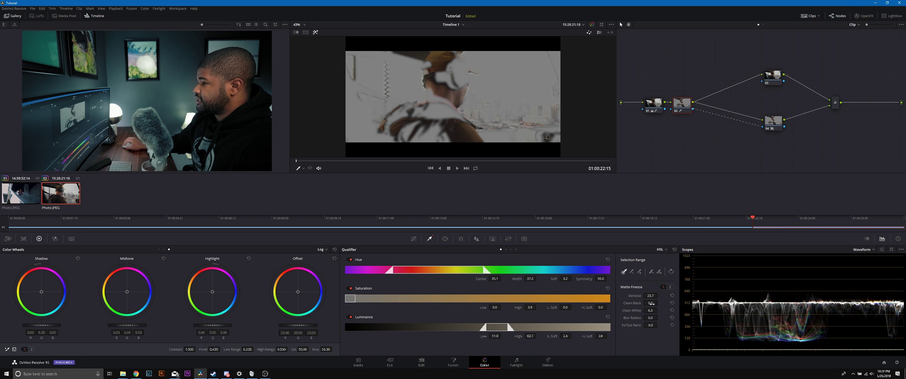
left_click_drag(650, 311, 659, 303)
Step: Return the viewer to the normal image and nudge node 02's shadow tint slightly
key("shift+h")
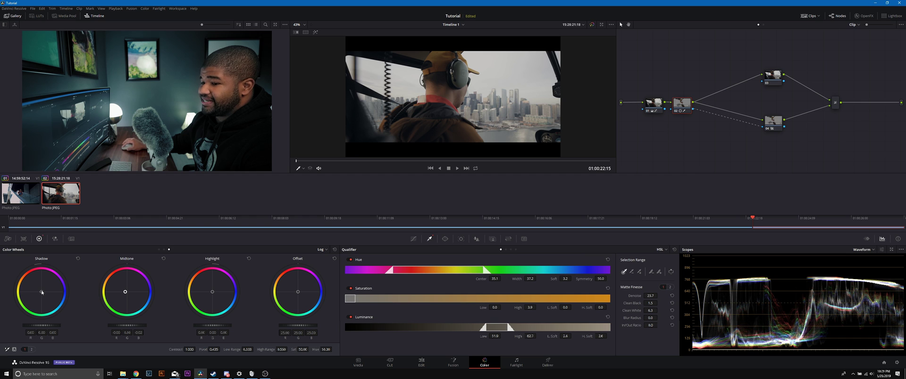
left_click_drag(41, 293, 40, 291)
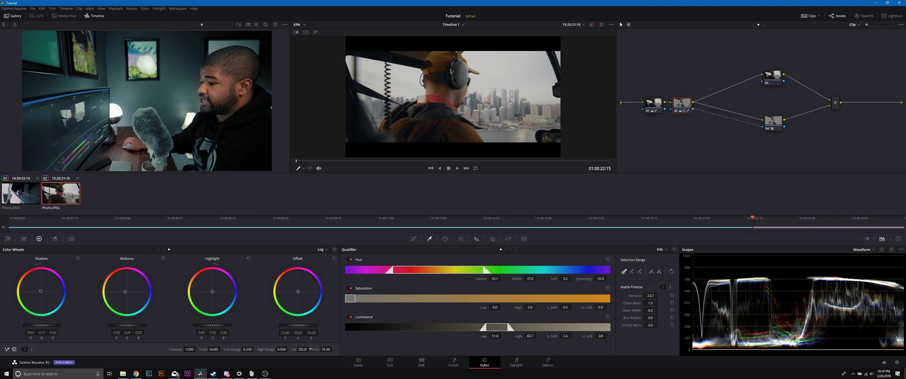
key("alt+shift+apostrophe")
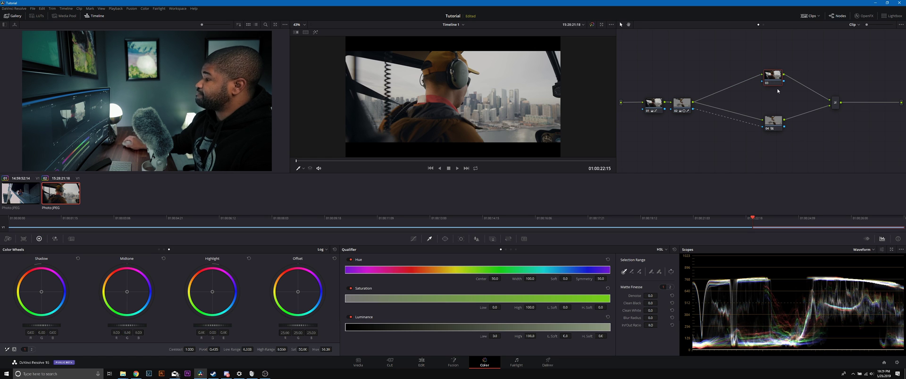
Step: On node 03, cool the shadows and midtones toward blue and lower the Low Range boundary
left_click(414, 238)
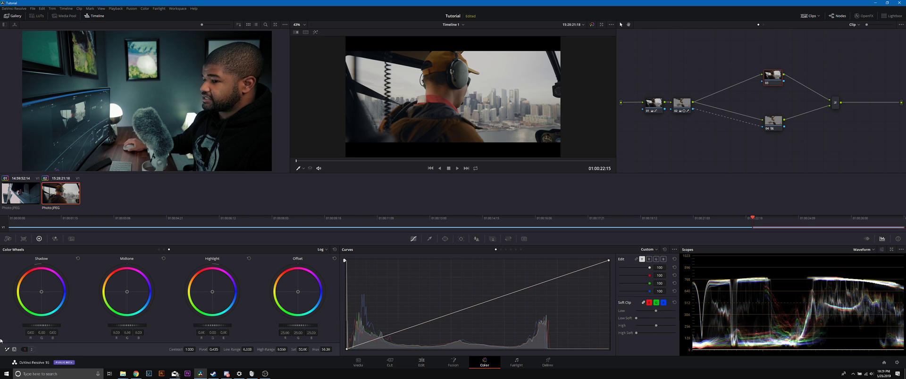
left_click_drag(41, 292, 43, 291)
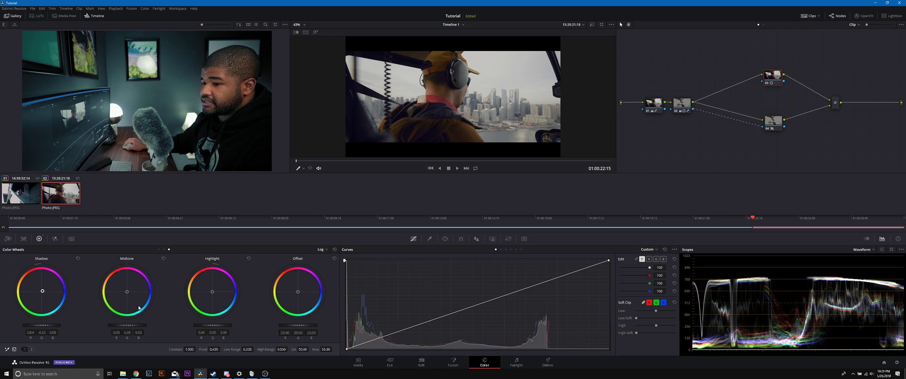
left_click_drag(128, 293, 136, 305)
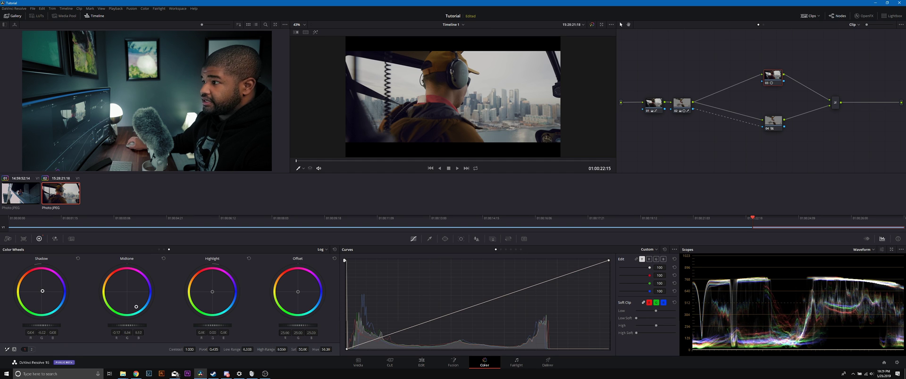
left_click_drag(247, 350, 230, 350)
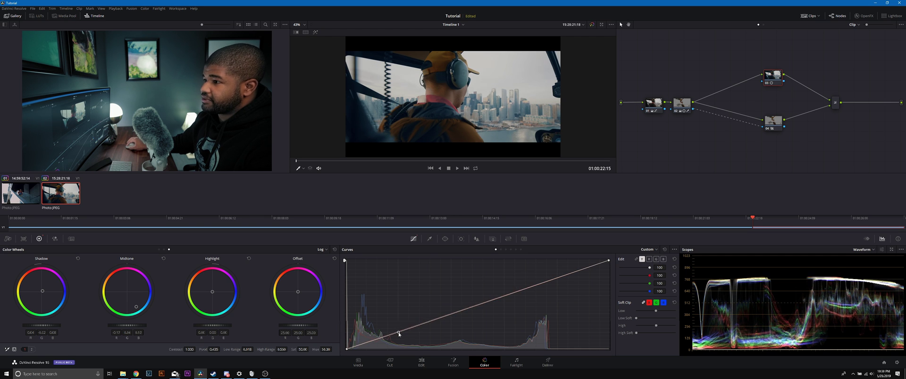
Step: Add a lowered curve point to darken node 03's shadows
left_click_drag(397, 331, 400, 338)
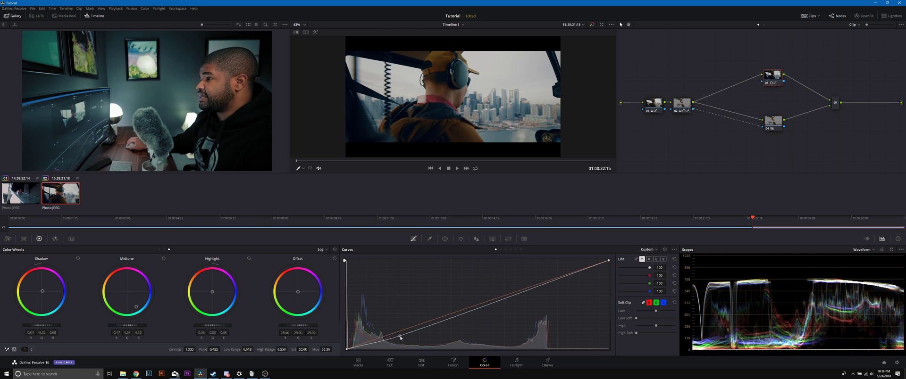
left_click_drag(400, 339, 421, 333)
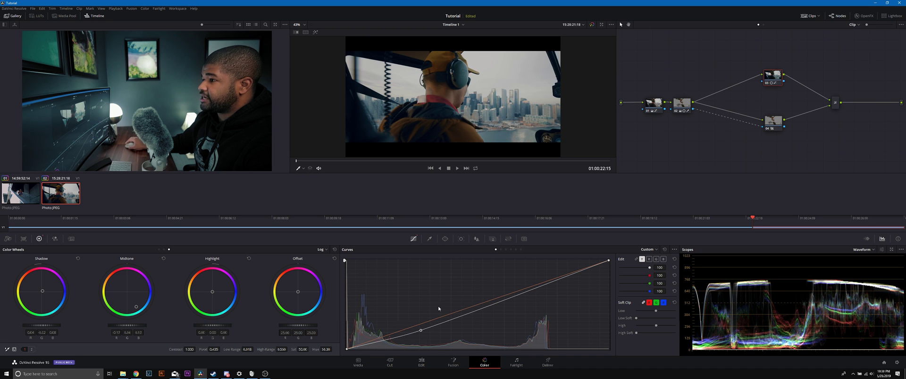
key("alt+shift+semicolon")
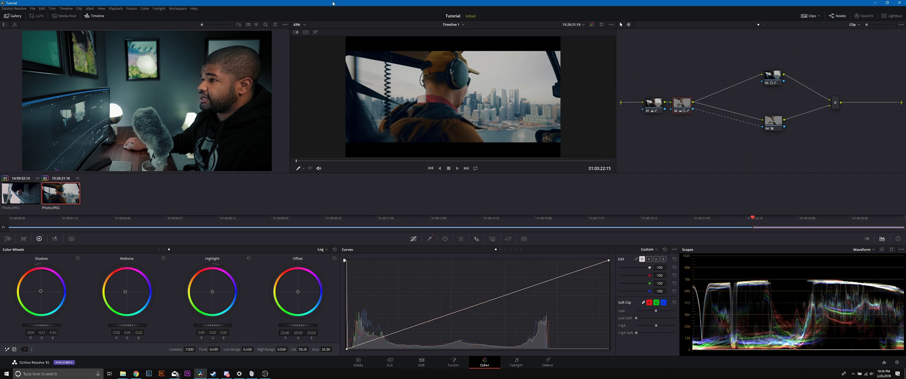
Step: Narrow node 02's skin hue width to 34.3, extend luminance to 3.0–82.7, and widen saturation
left_click(316, 32)
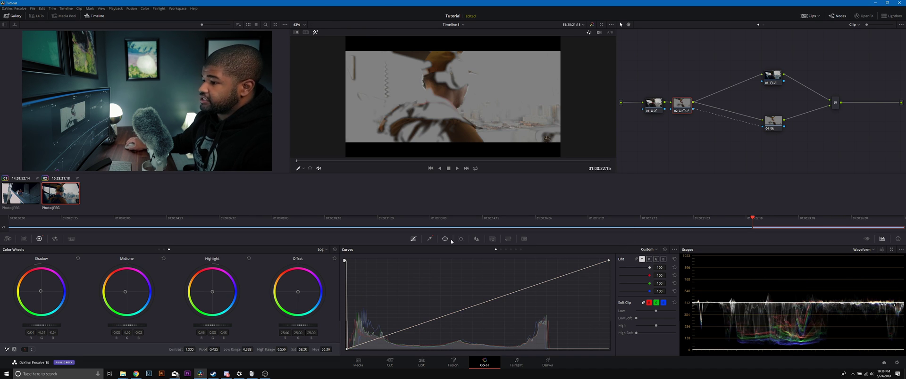
left_click(429, 239)
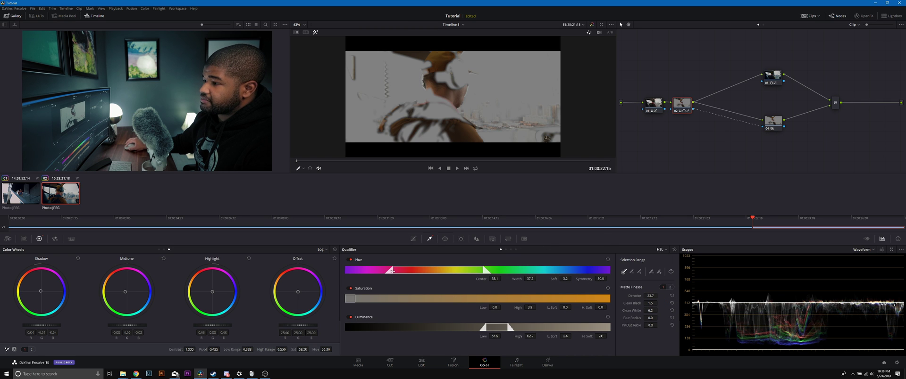
mouse_move(392, 272)
left_mouse_down()
mouse_move(410, 271)
mouse_move(394, 271)
left_mouse_up()
left_click_drag(485, 328, 313, 315)
mouse_move(356, 299)
left_mouse_down()
mouse_move(400, 301)
mouse_move(362, 298)
left_mouse_up()
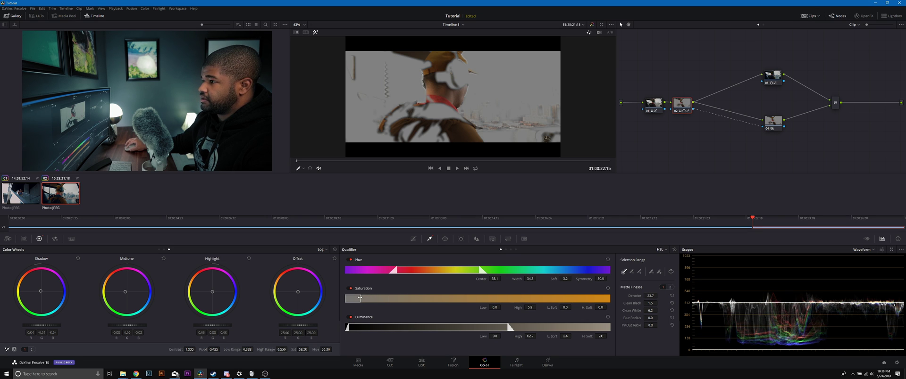
left_click(316, 32)
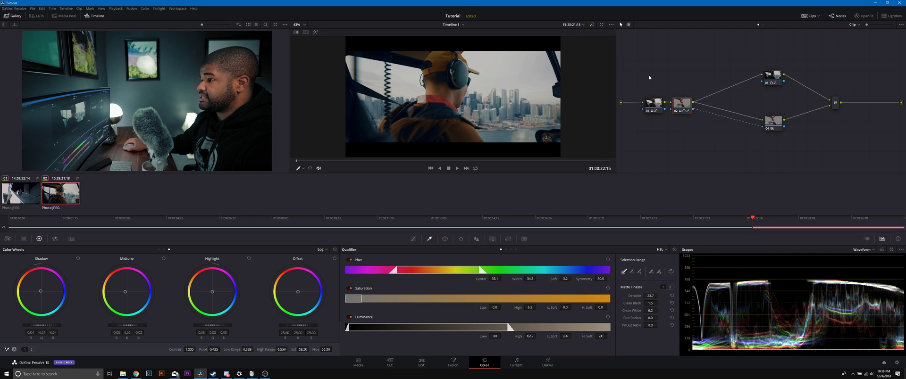